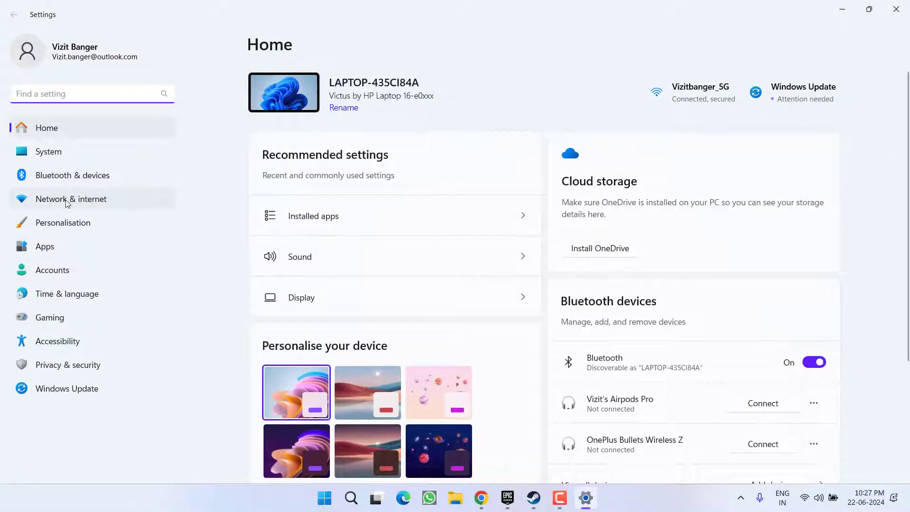
Open the Network & internet page in Windows Settings and scroll through its options.
left_click(66, 201)
scroll(475, 292, "down", 2)
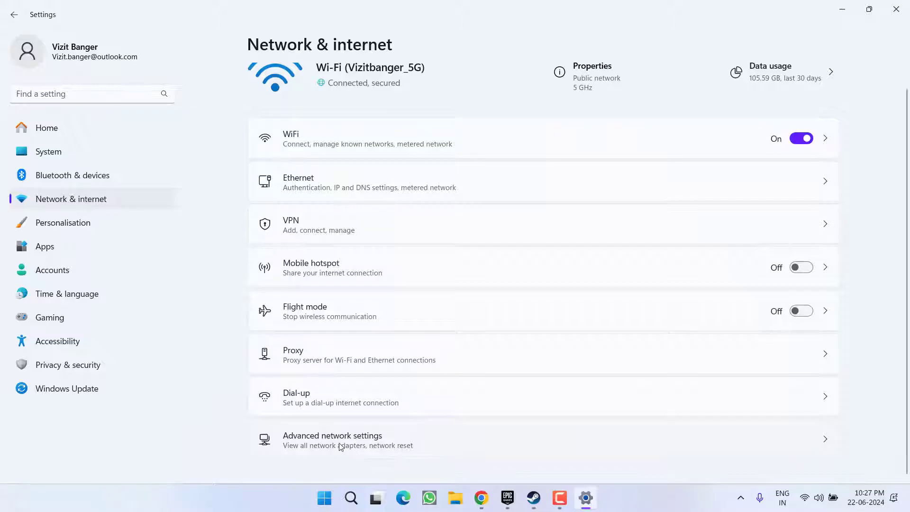
Review the Advanced network settings twice, then close Windows Settings to reveal the desktop.
left_click(356, 431)
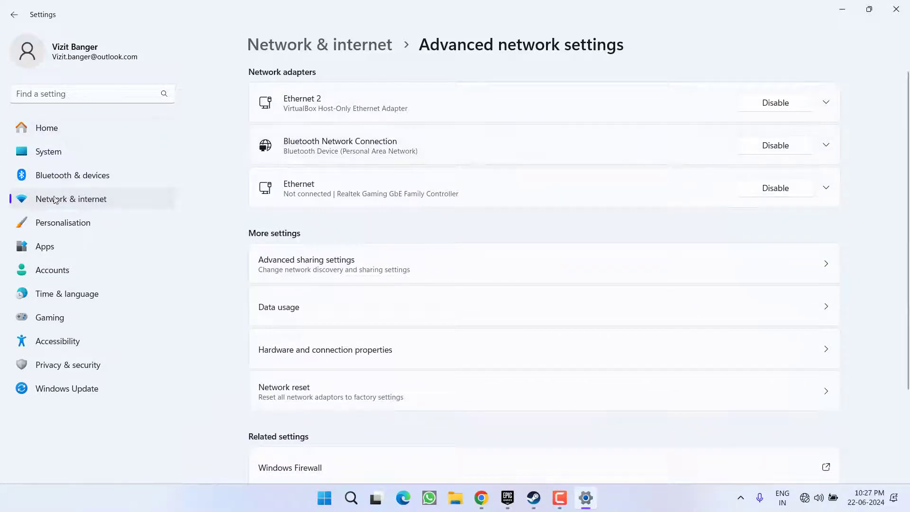
left_click(68, 199)
scroll(369, 298, "down", 2)
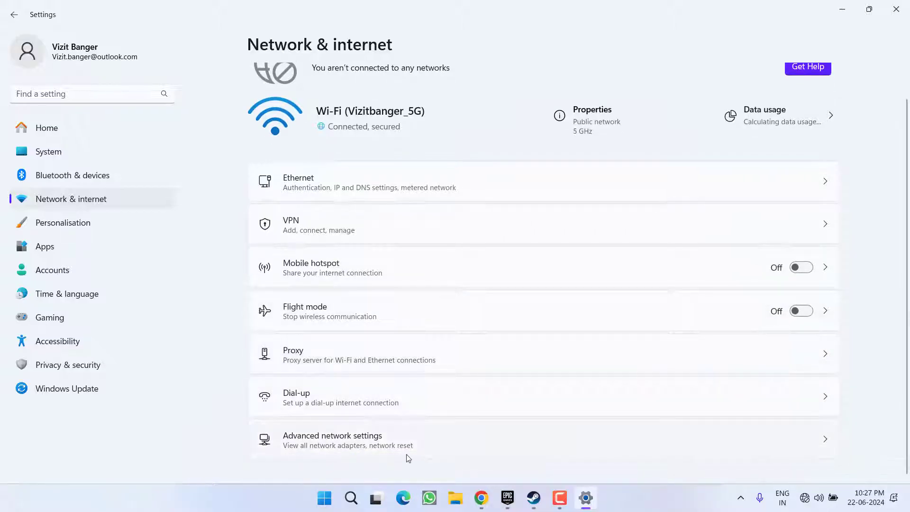
left_click(339, 443)
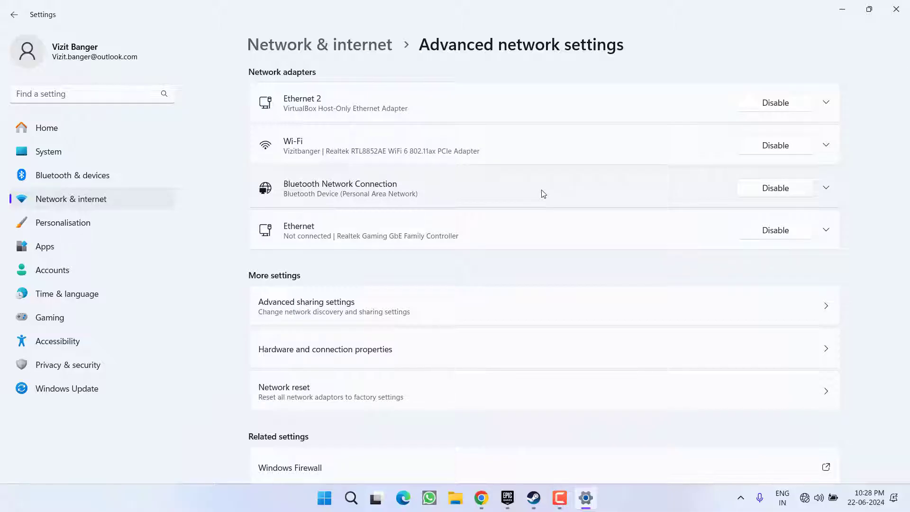
left_click(895, 9)
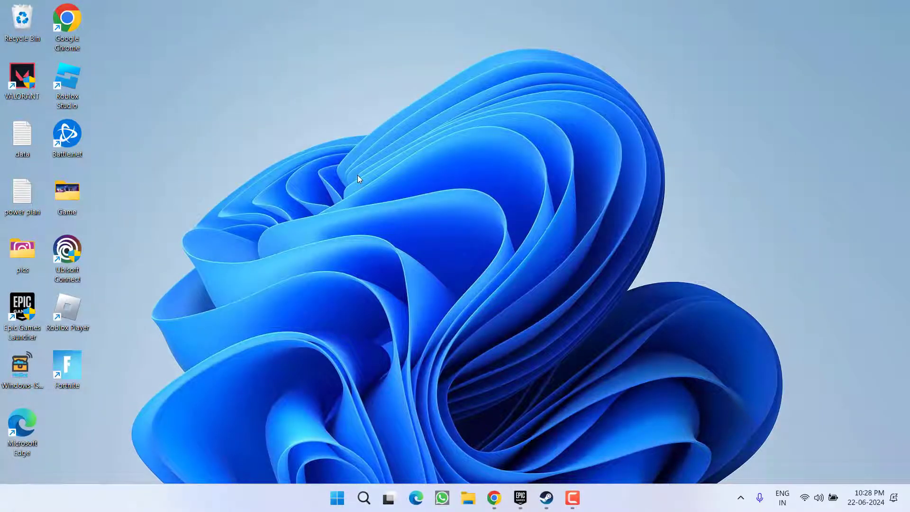
Launch Steam, check that Hidden Games is empty (0), and return to Library Home.
left_click(546, 499)
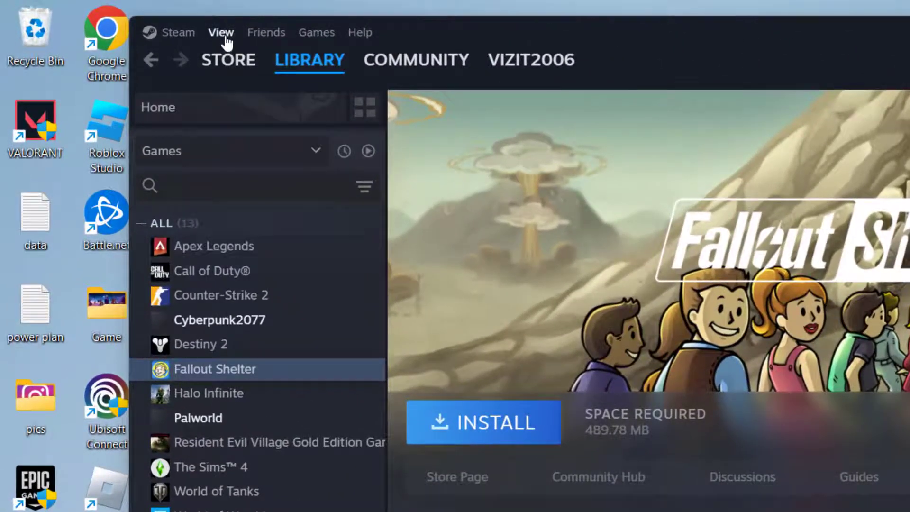
left_click(140, 21)
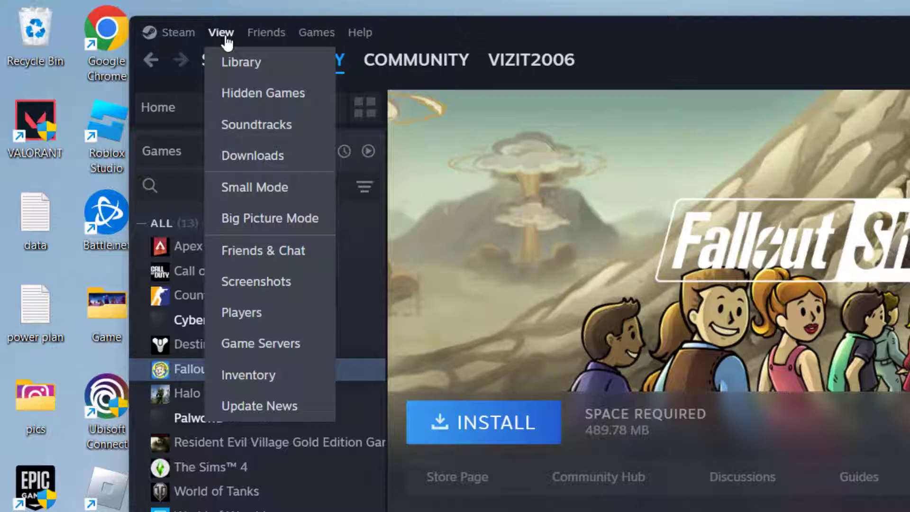
left_click(288, 97)
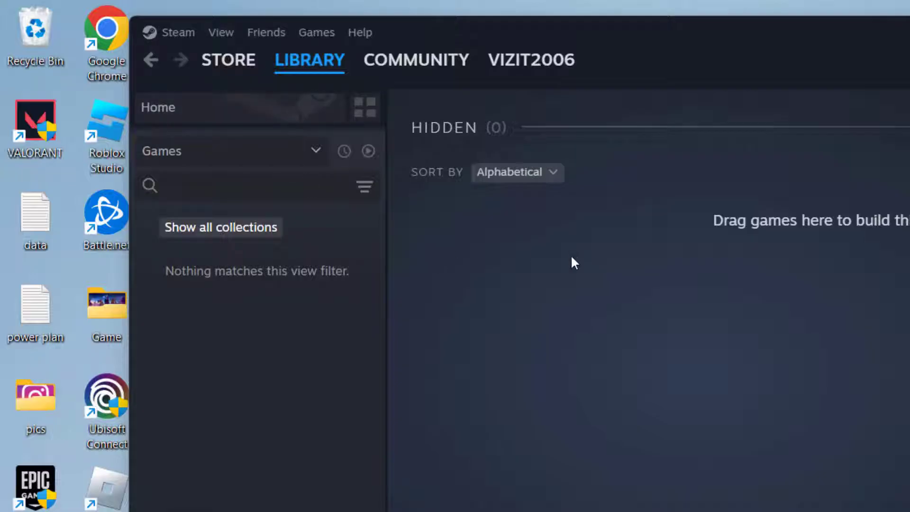
left_click(529, 164)
left_click(310, 60)
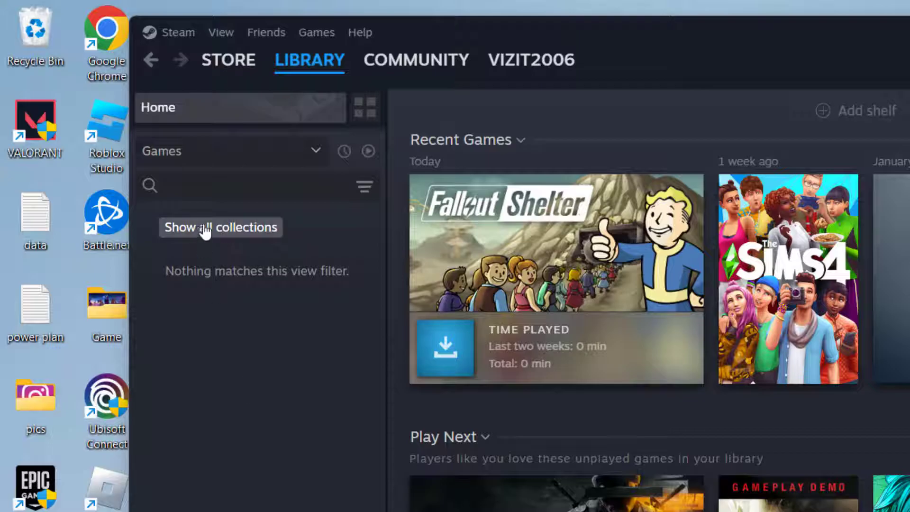
Show all collections so the sidebar lists all 13 games, leaving the ready-to-play filter off.
left_click(228, 230)
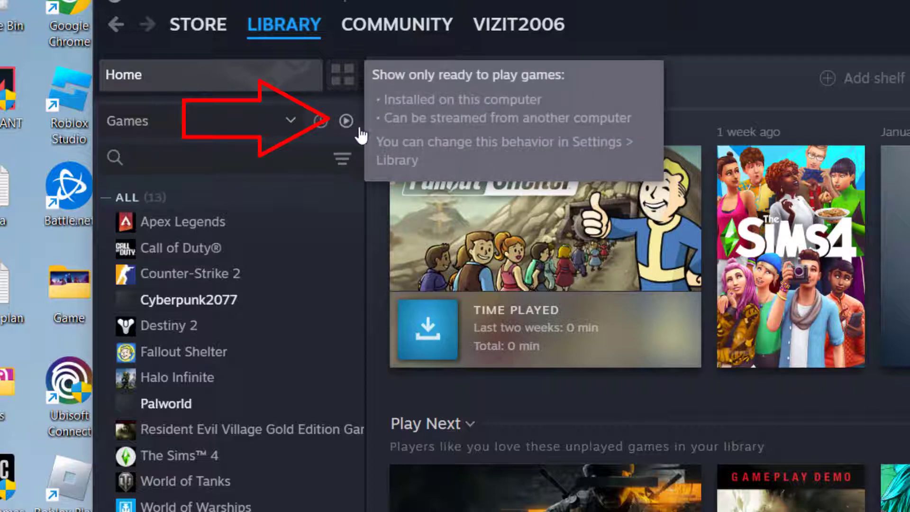
left_click(346, 122)
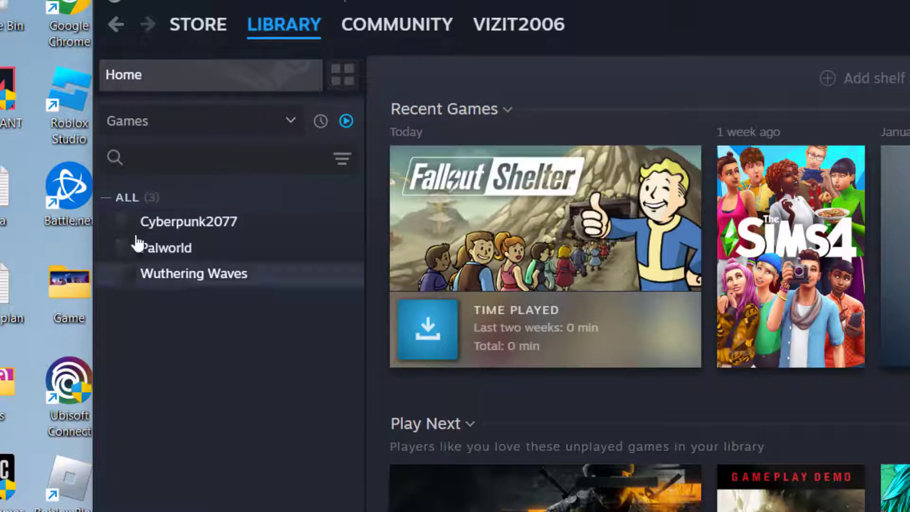
left_click(346, 122)
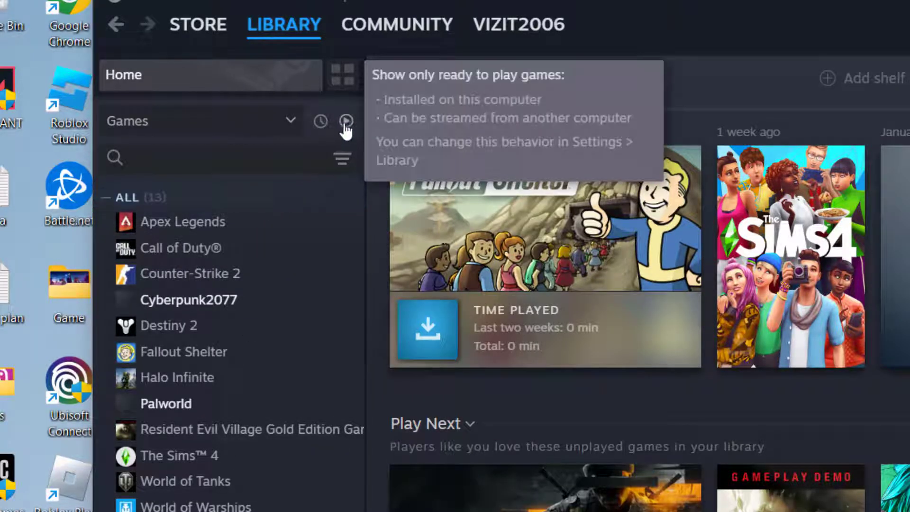
left_click(346, 122)
left_click(346, 121)
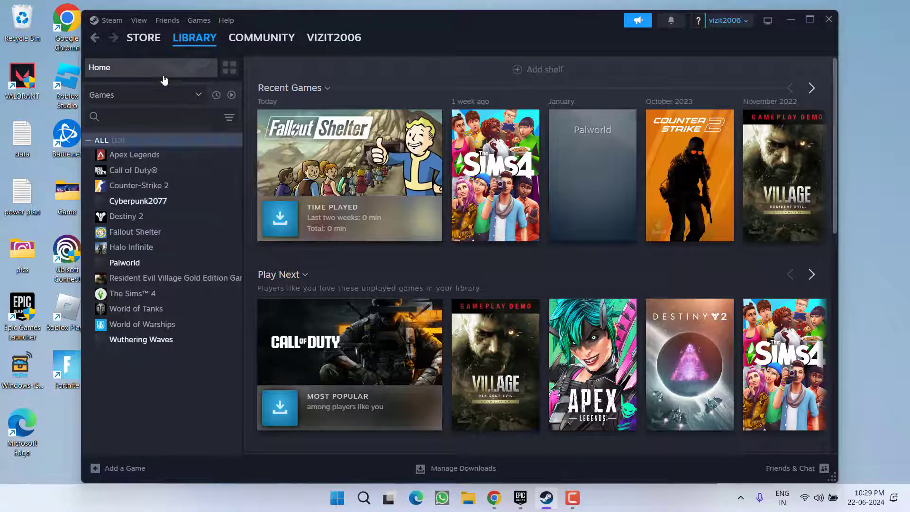
Search the Steam store for 'fallout' and open the Fallout Shelter page, already in library.
left_click(143, 37)
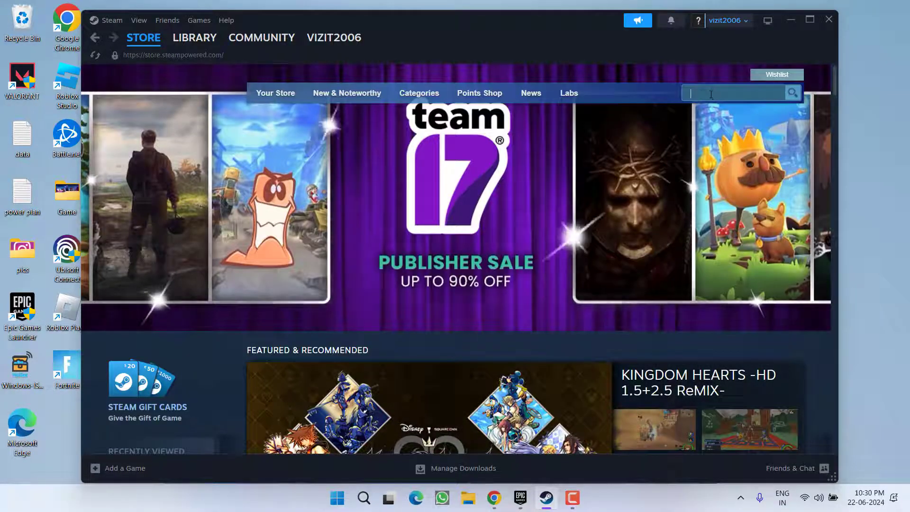
left_click(711, 93)
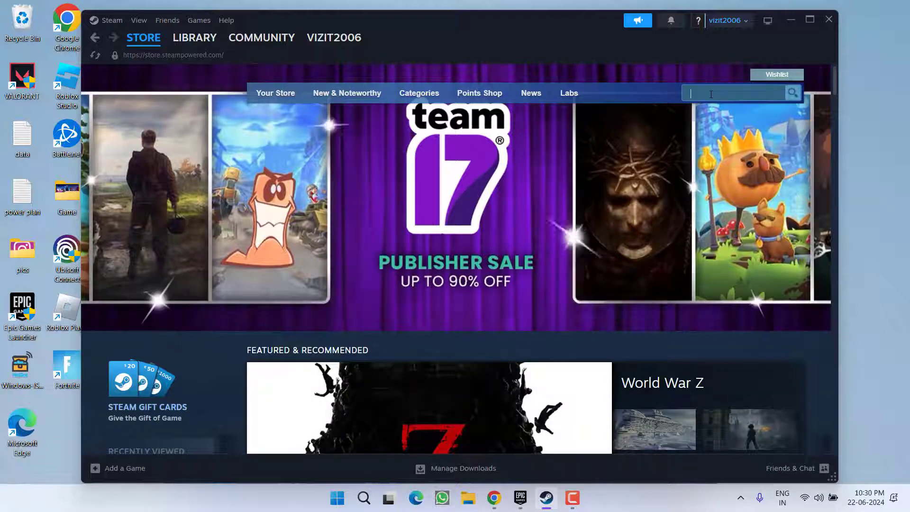
type("fallout")
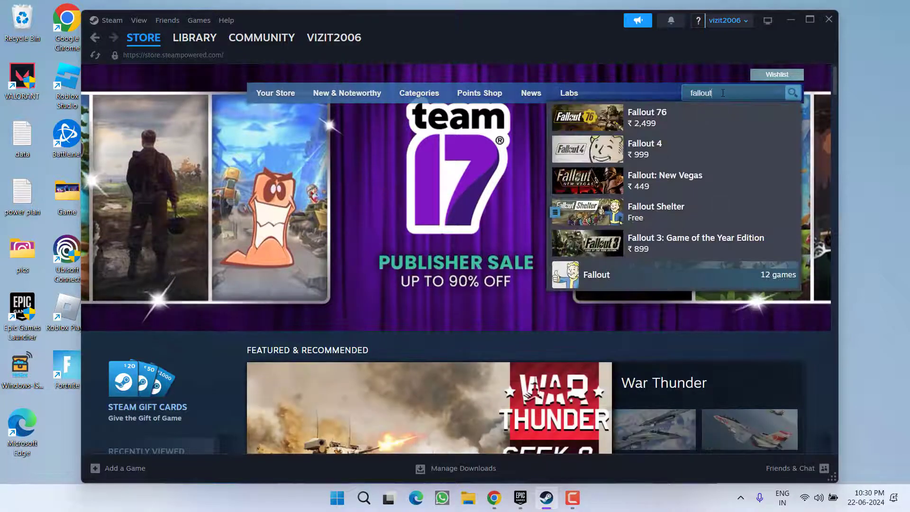
left_click(663, 212)
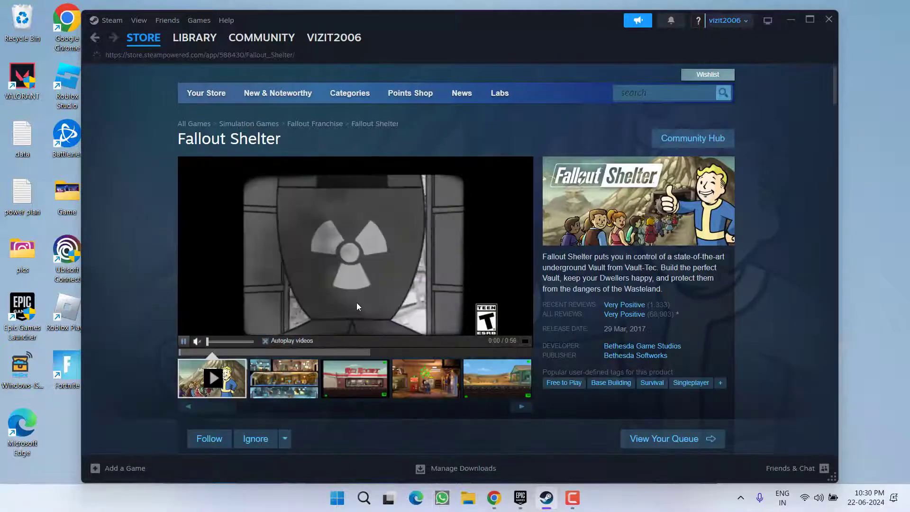
scroll(358, 302, "down", 1)
scroll(360, 302, "down", 2)
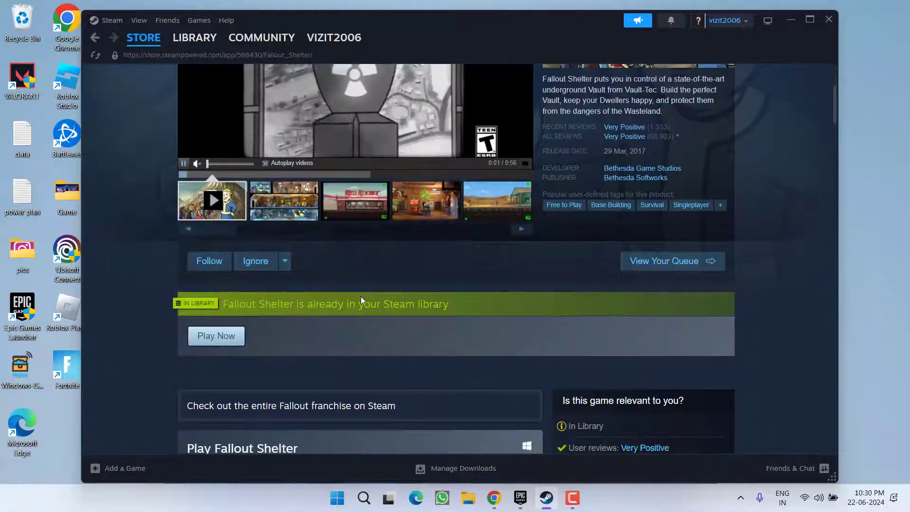
Install Fallout Shelter to Windows (C:), then pause its download at 12.22 MB of 328.48 MB.
left_click(223, 337)
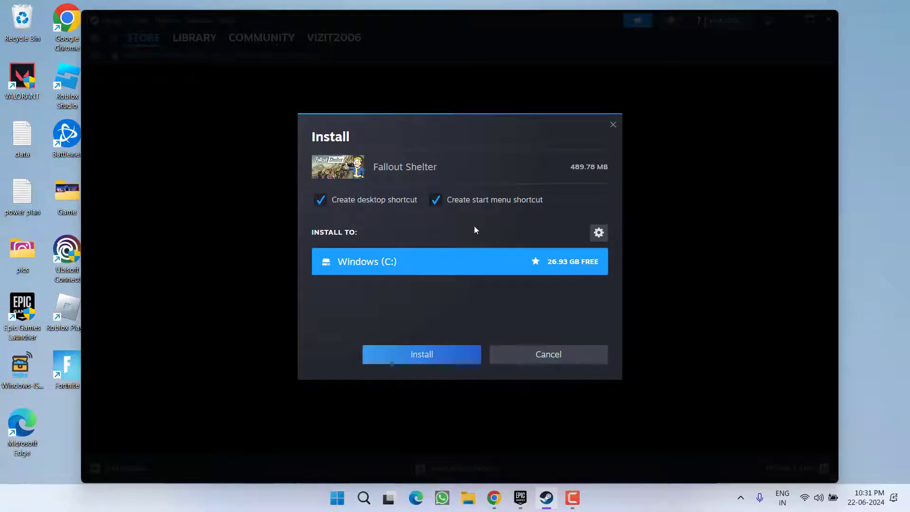
left_click(439, 355)
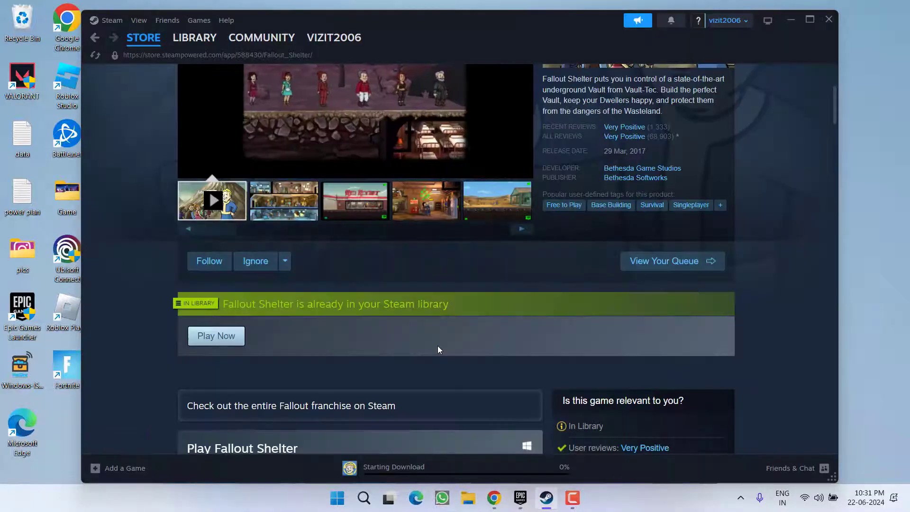
left_click(194, 37)
left_click(158, 231)
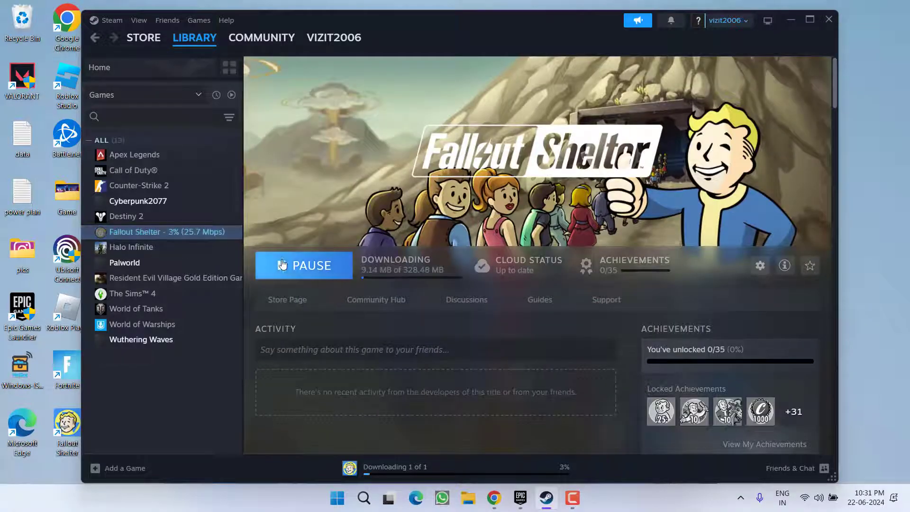
left_click(289, 266)
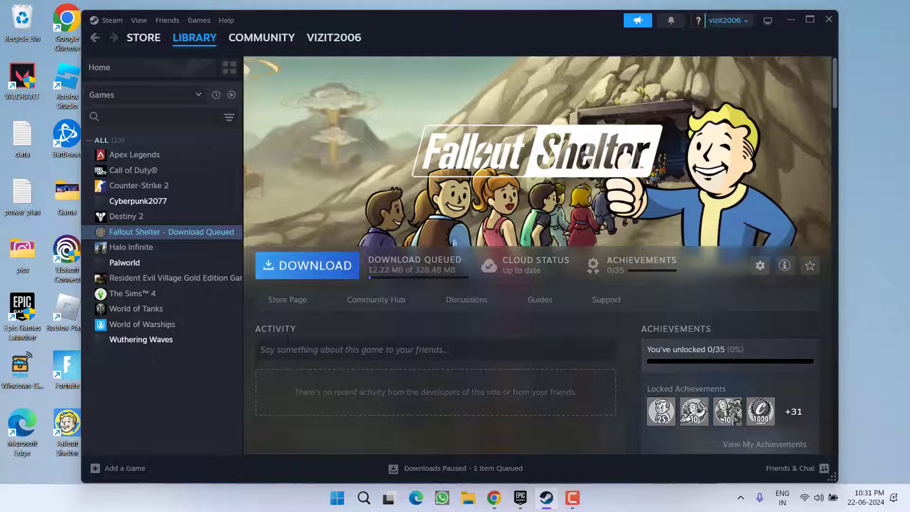
Open Steam Support from the Help menu and browse its support topics.
left_click(227, 21)
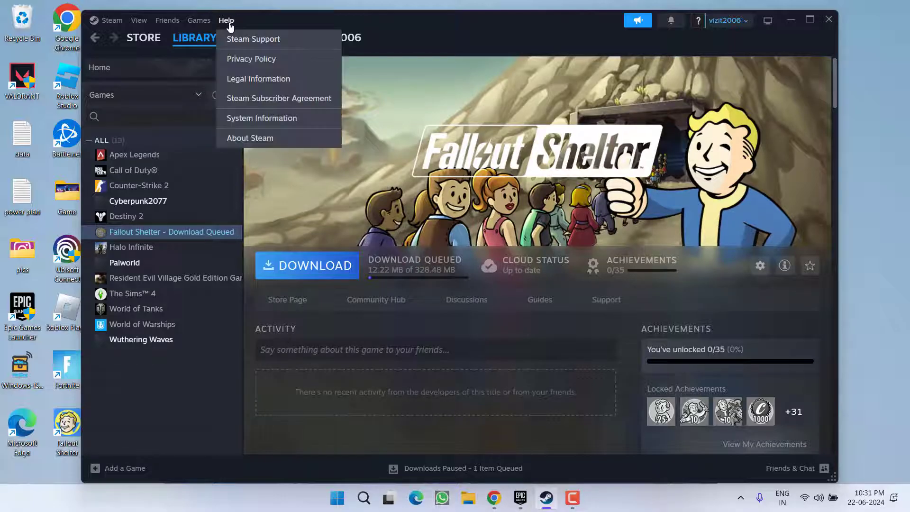
left_click(253, 43)
scroll(388, 241, "down", 1)
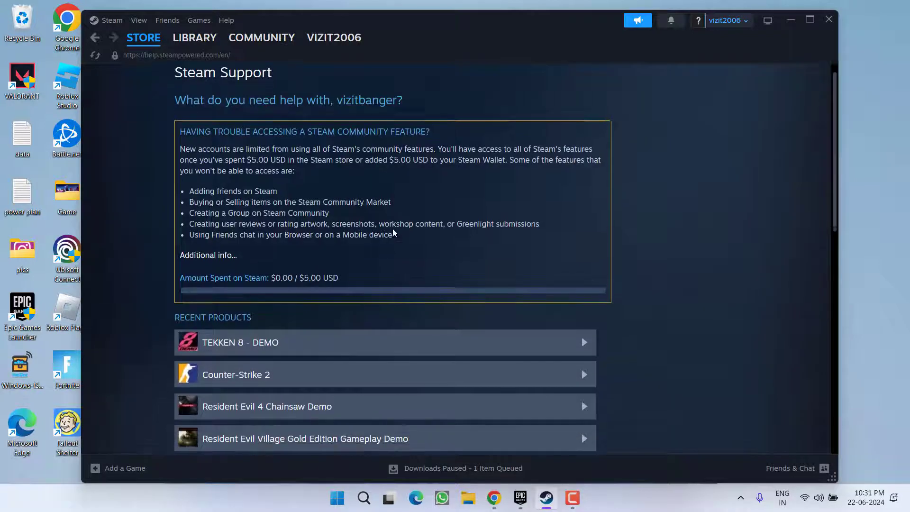
scroll(393, 233, "down", 10)
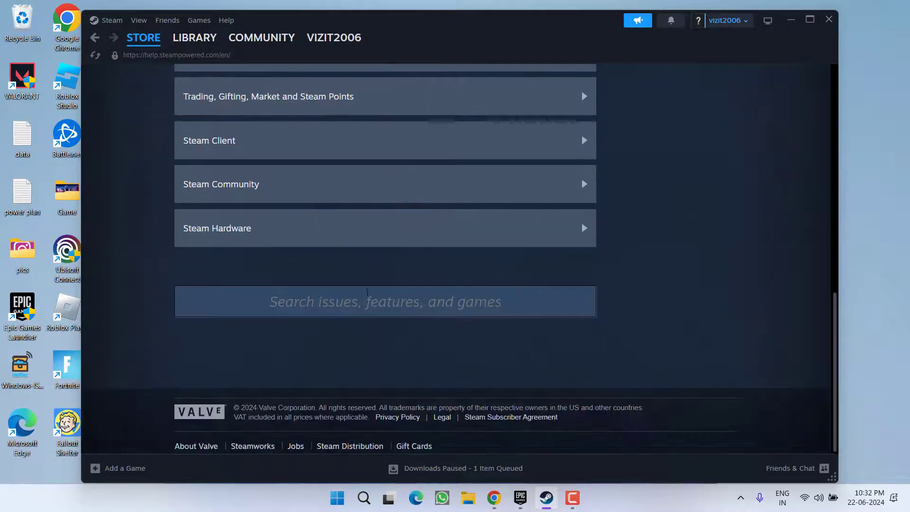
left_click(330, 302)
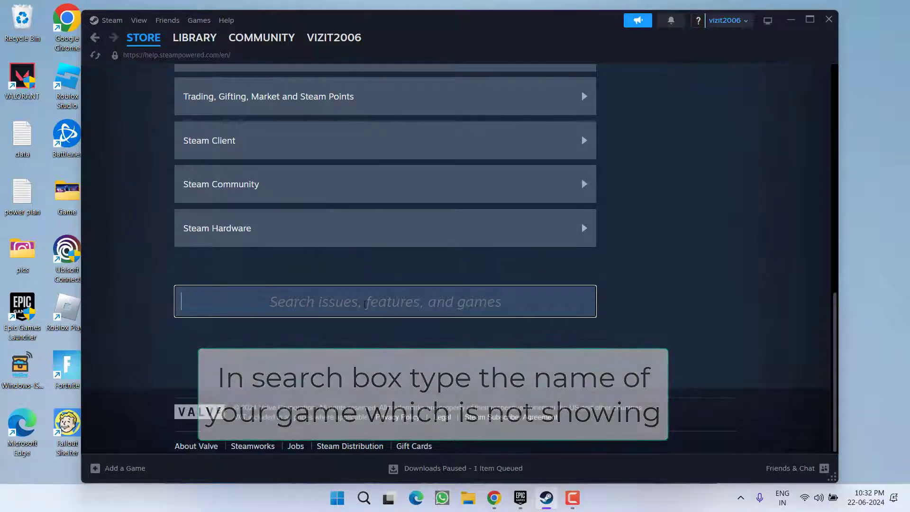
Open the TEKKEN 8 - DEMO support page from Recent Products and scroll to its problem list.
scroll(365, 299, "up", 3)
scroll(365, 296, "up", 2)
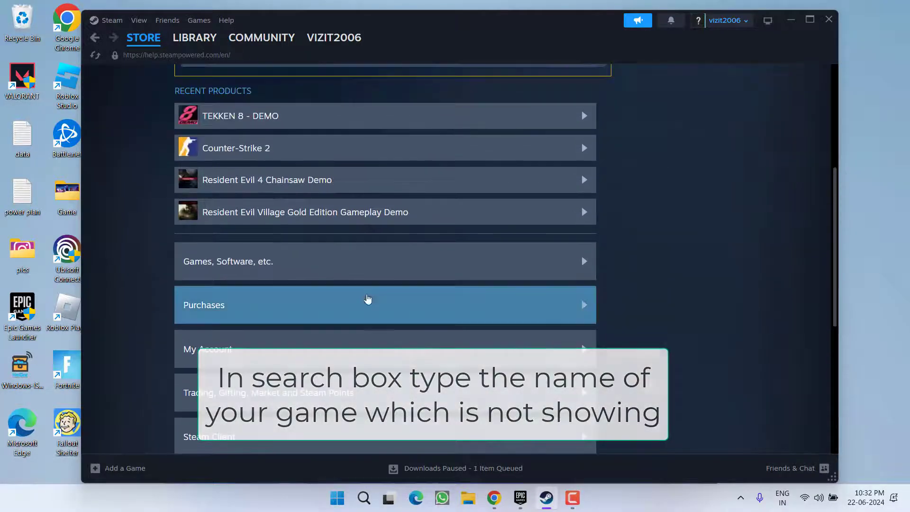
left_click(455, 124)
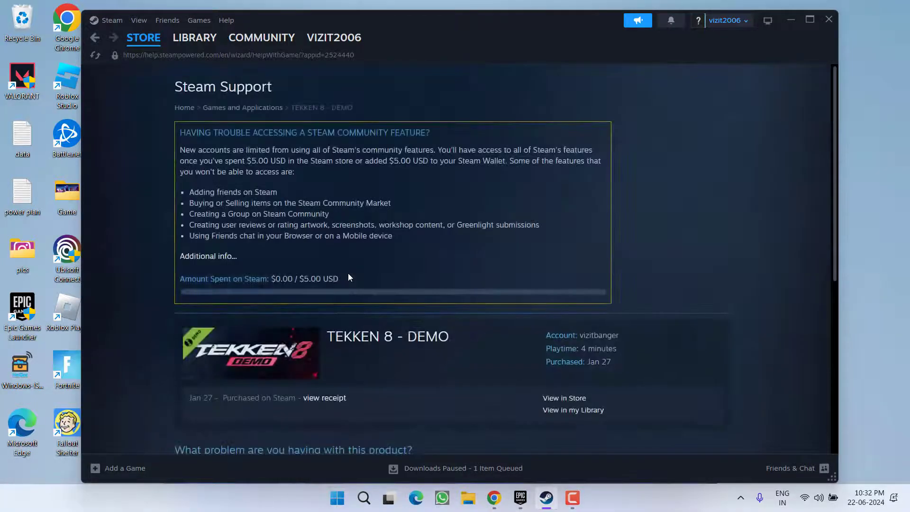
scroll(348, 275, "down", 6)
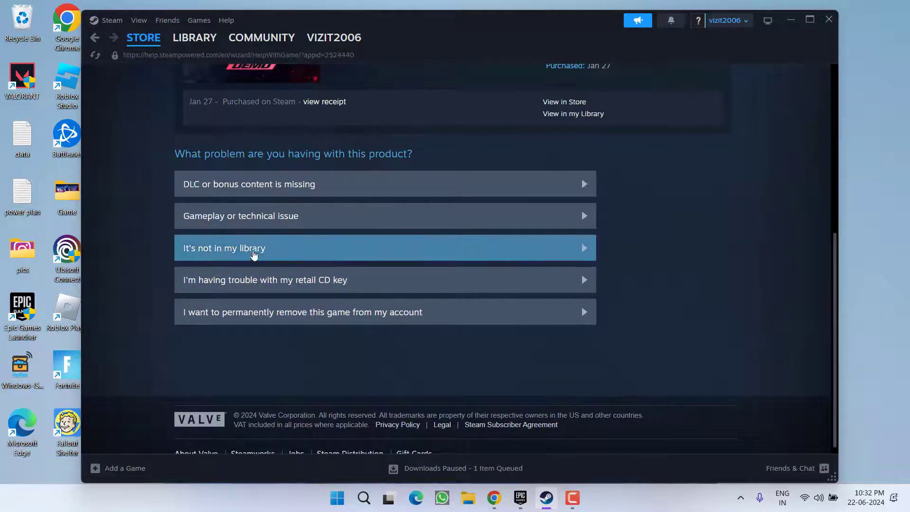
Report TEKKEN 8 - DEMO as not in the library, then return to the Fallout Shelter library page.
left_click(272, 250)
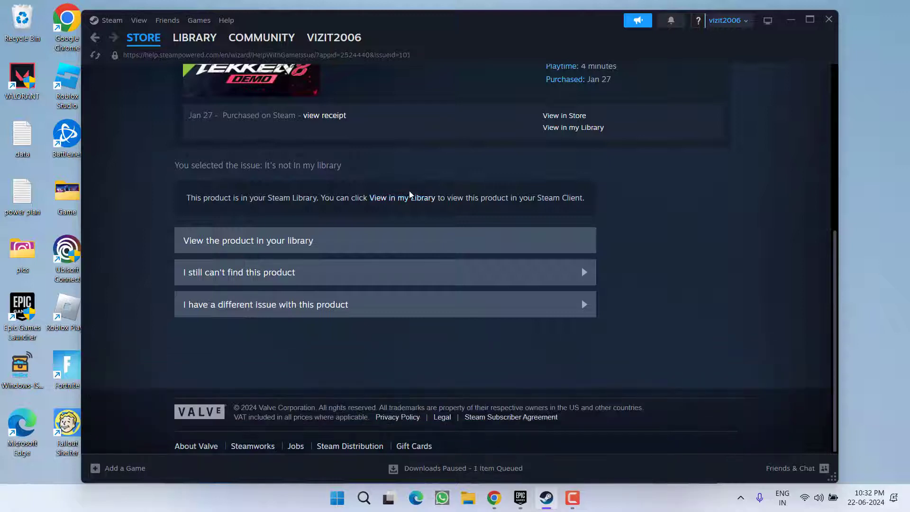
left_click(195, 38)
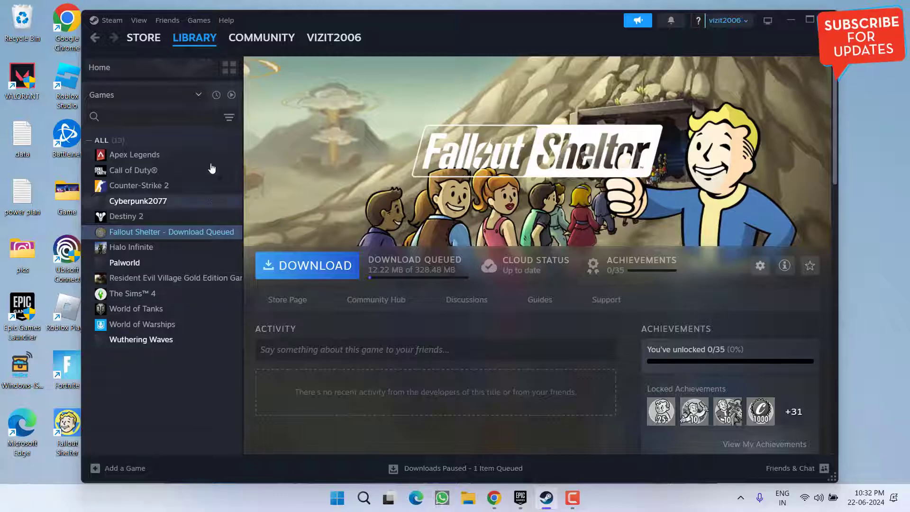
Open Steam Settings to Storage, showing Windows (C:) with 26.2 GB free of 231 GB.
left_click(111, 21)
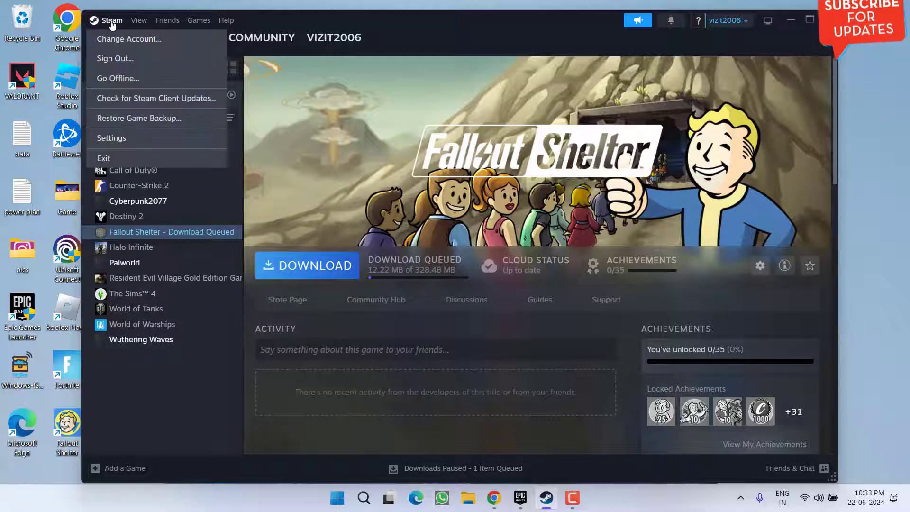
left_click(136, 148)
left_click(254, 278)
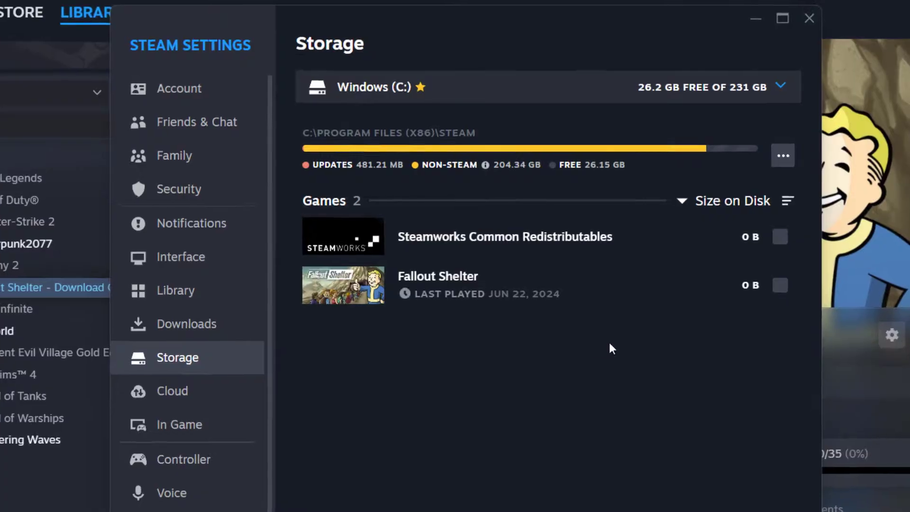
Relabel the C: library folder from 'Windows' to 'SteamLibrary' using Rename Library and confirm.
left_click(779, 160)
left_click(727, 246)
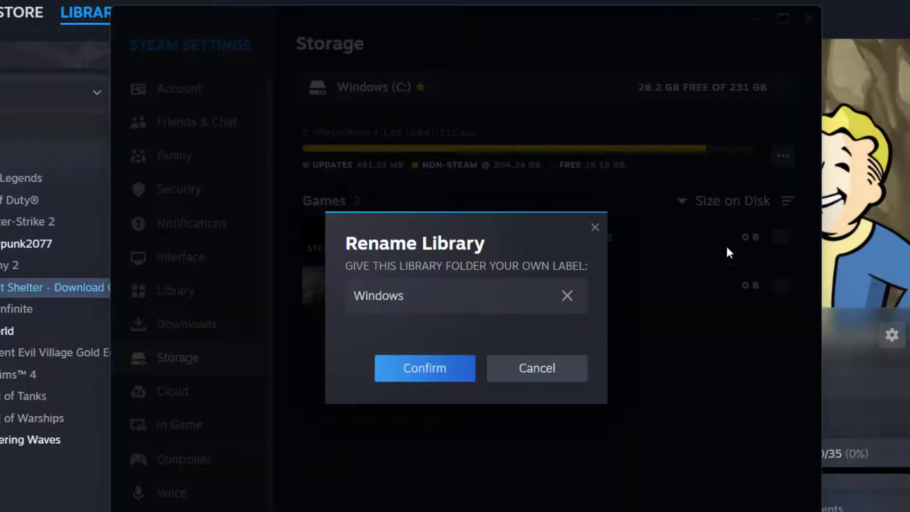
left_click(446, 295)
key("ctrl+a")
type("Steam")
type("Library")
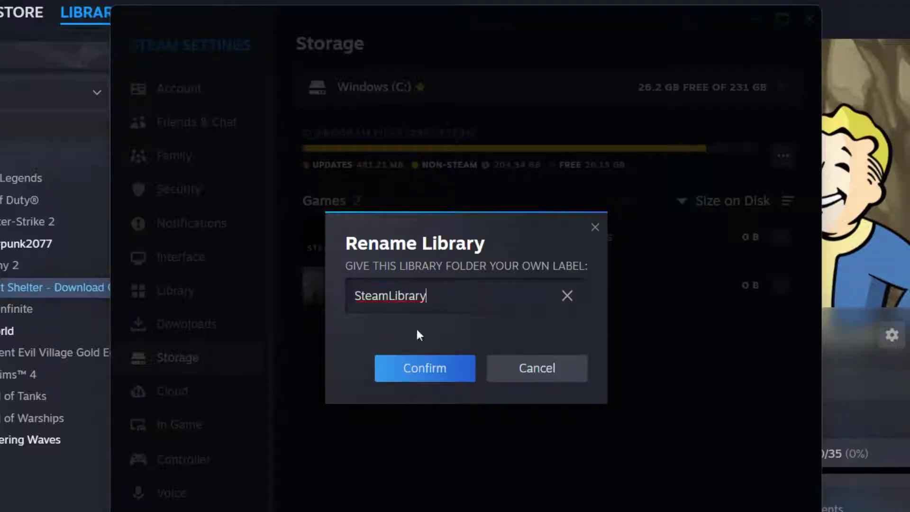
left_click(423, 374)
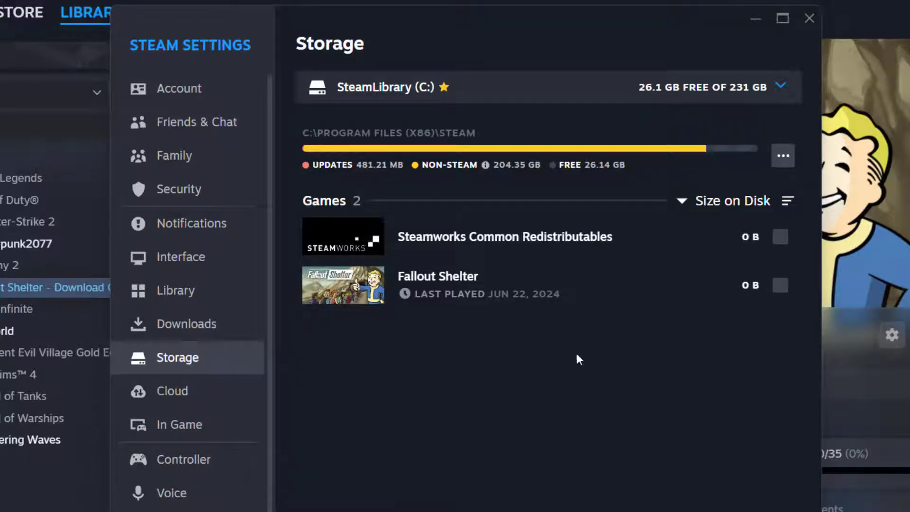
Add a new library drive using 'Let me choose another location' to open the folder picker.
left_click(782, 86)
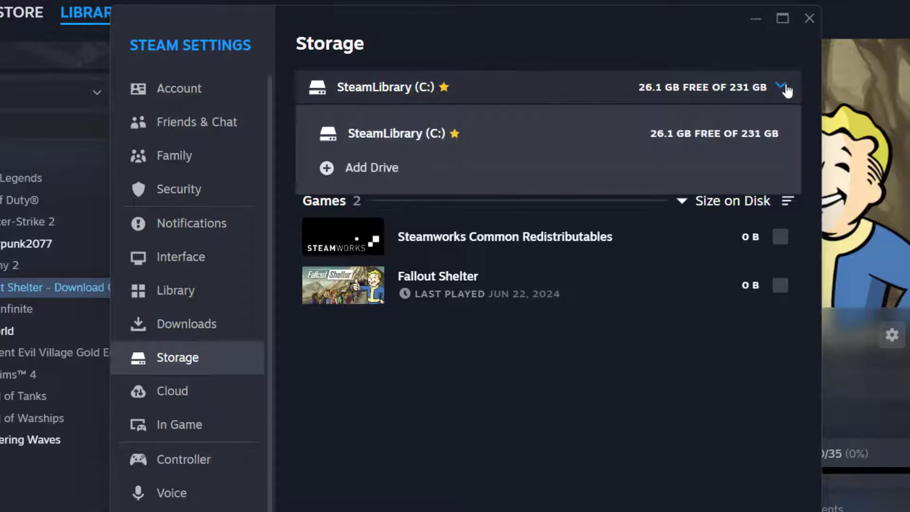
left_click(370, 171)
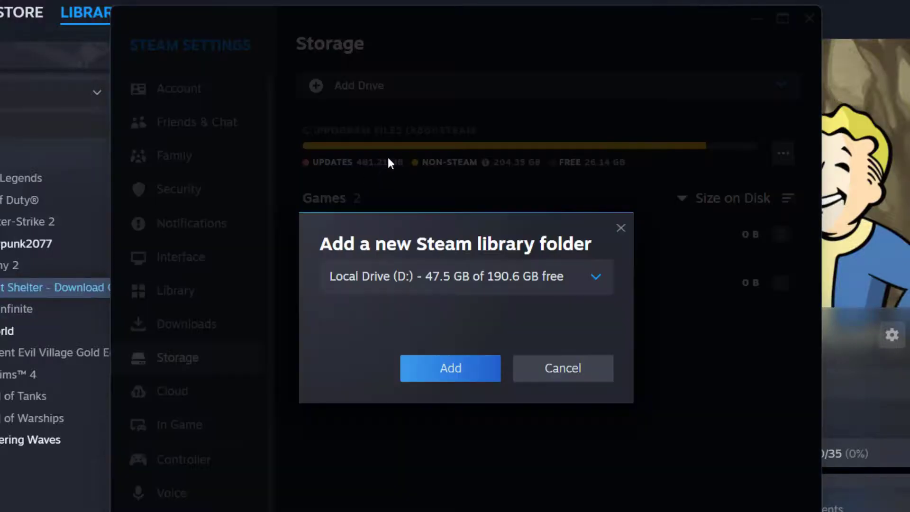
left_click(596, 279)
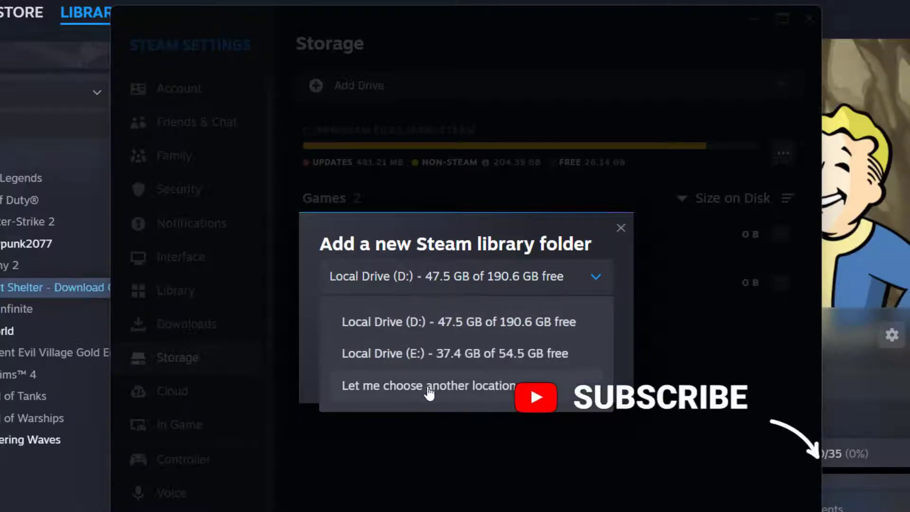
left_click(440, 386)
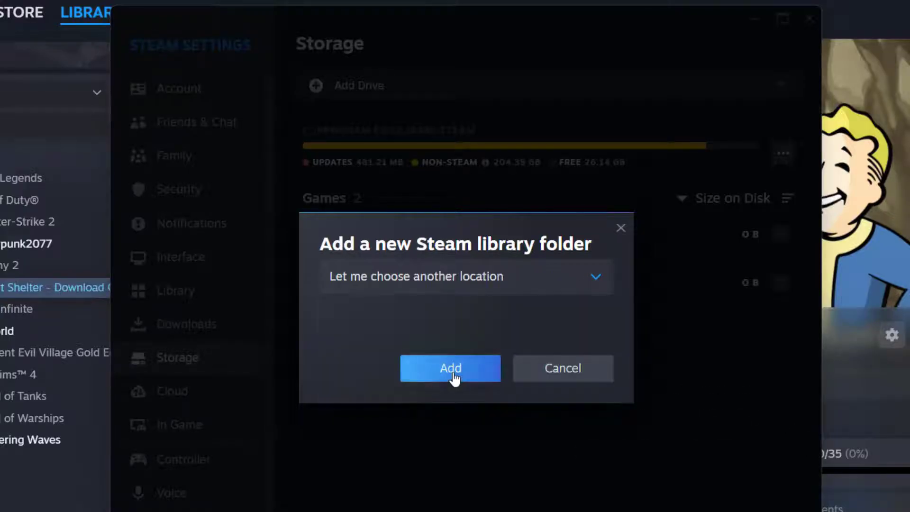
left_click(438, 372)
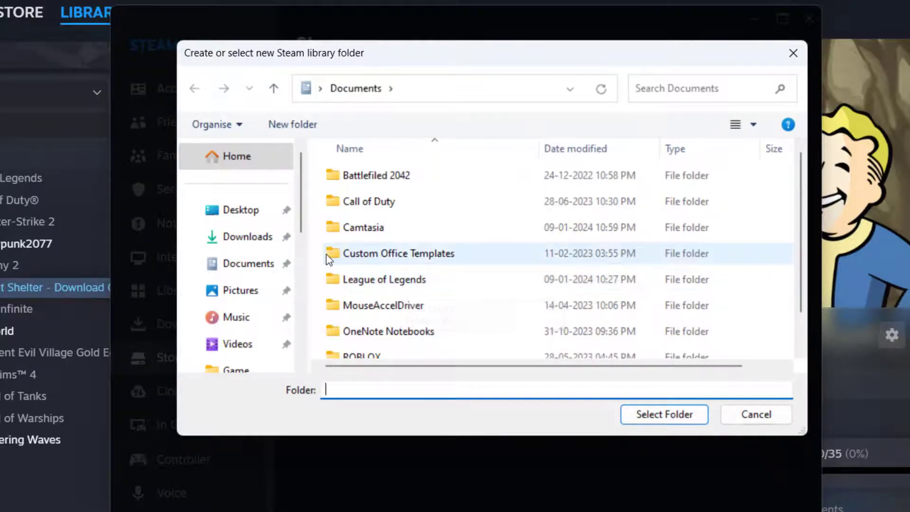
Browse the picker to C:\Program Files (x86)\Steam\steamapps\common.
scroll(237, 259, "down", 5)
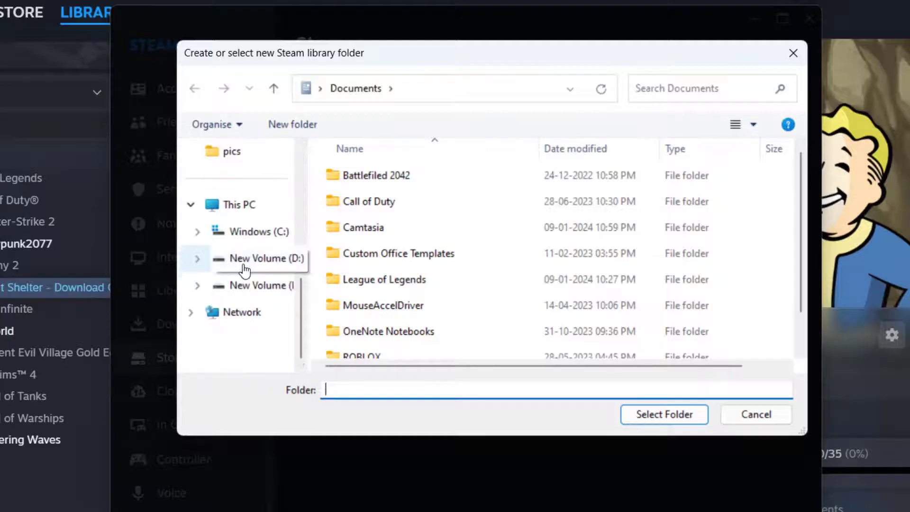
left_click(266, 232)
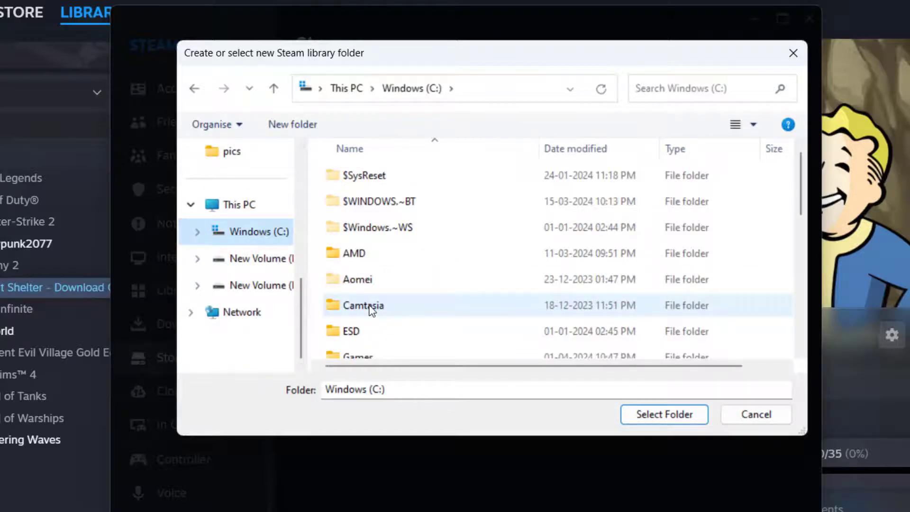
scroll(372, 309, "down", 4)
double_click(379, 225)
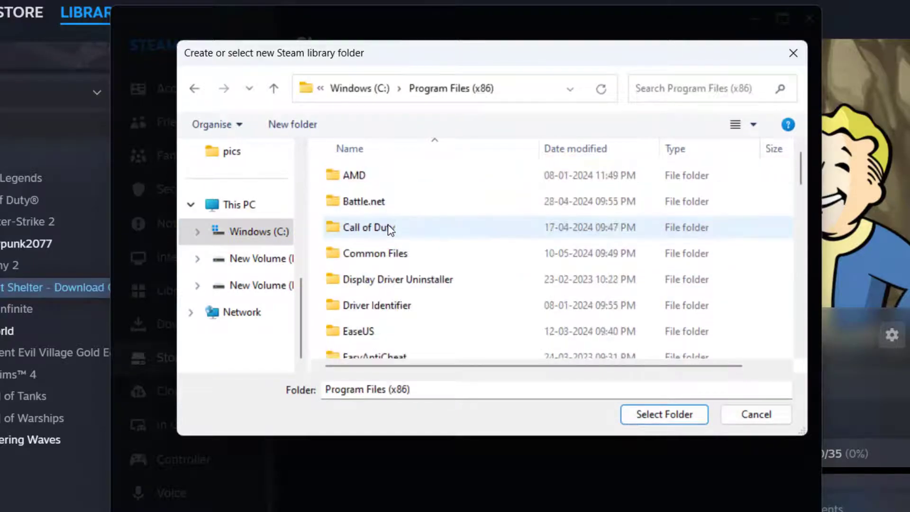
key("s")
double_click(363, 199)
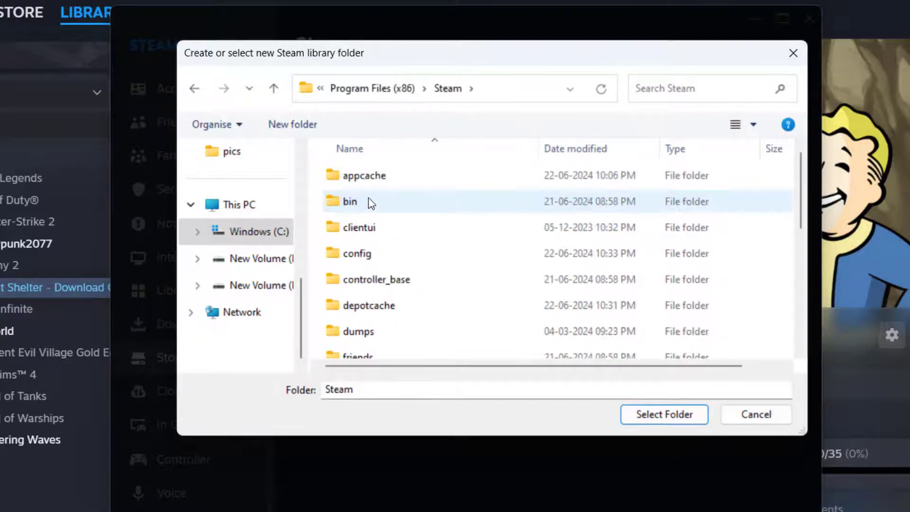
key("s")
double_click(362, 268)
double_click(370, 178)
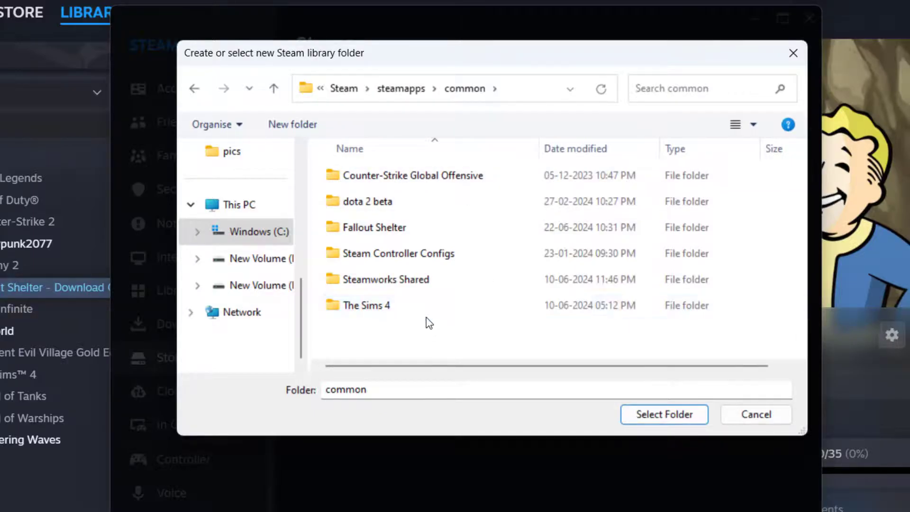
Look over the dota 2 beta and Fallout Shelter folders, then cancel the picker and Add dialog.
left_click(377, 207)
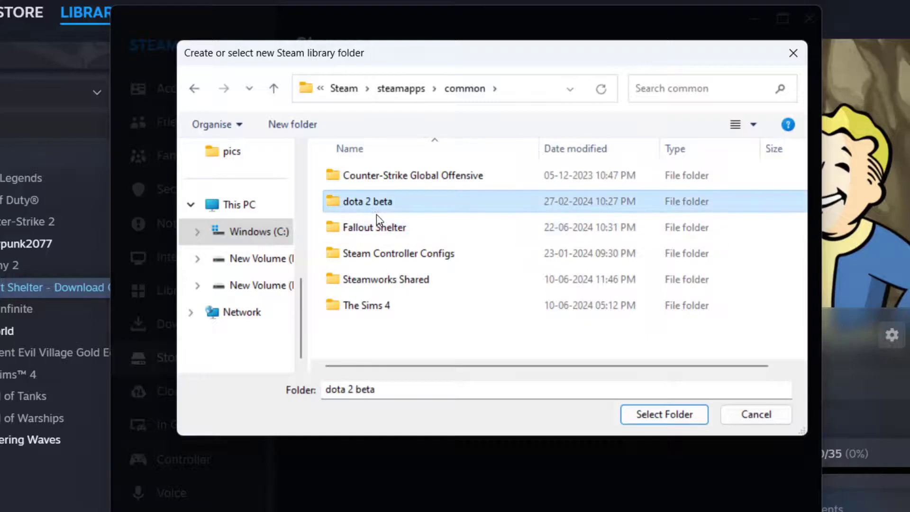
left_click(390, 229)
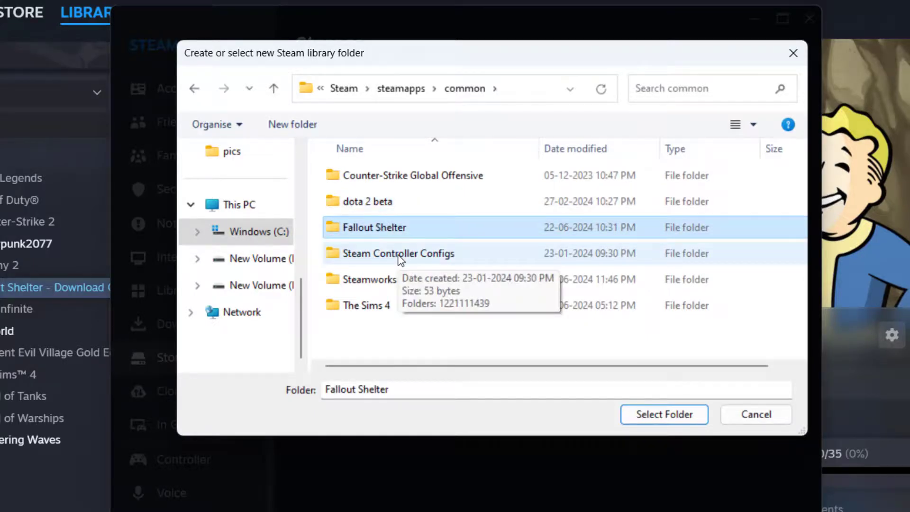
left_click(364, 201)
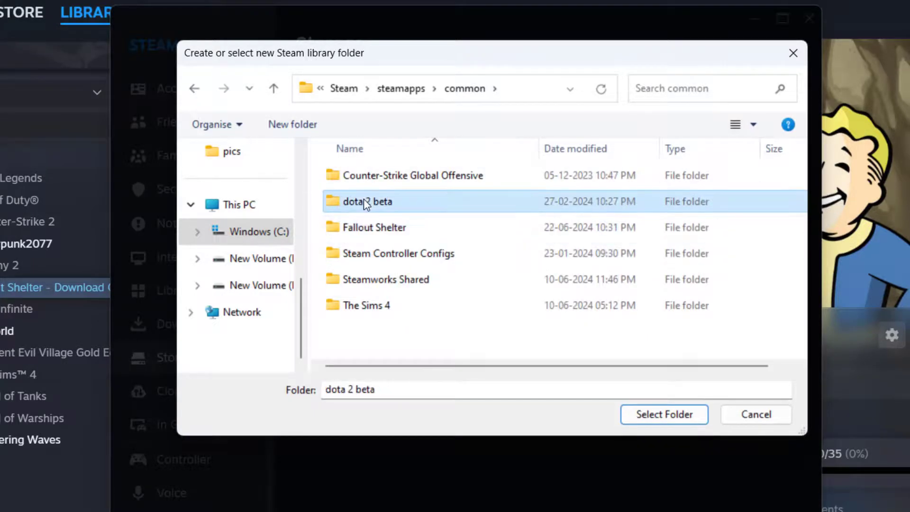
left_click(753, 415)
left_click(561, 368)
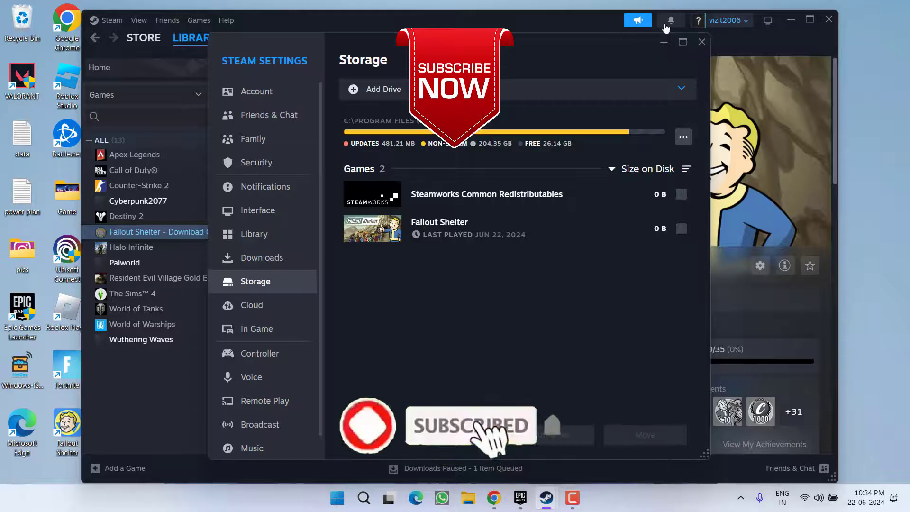
Close the Steam Settings window without adding a library folder.
left_click(702, 41)
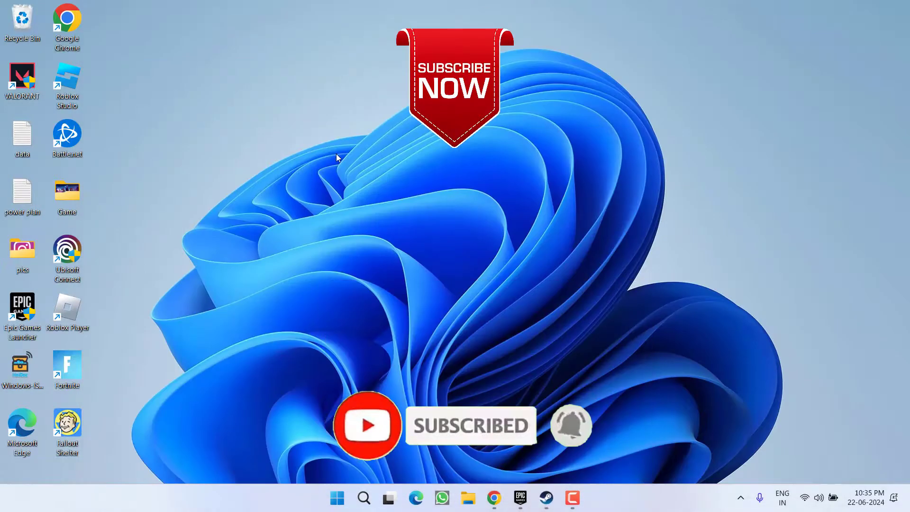